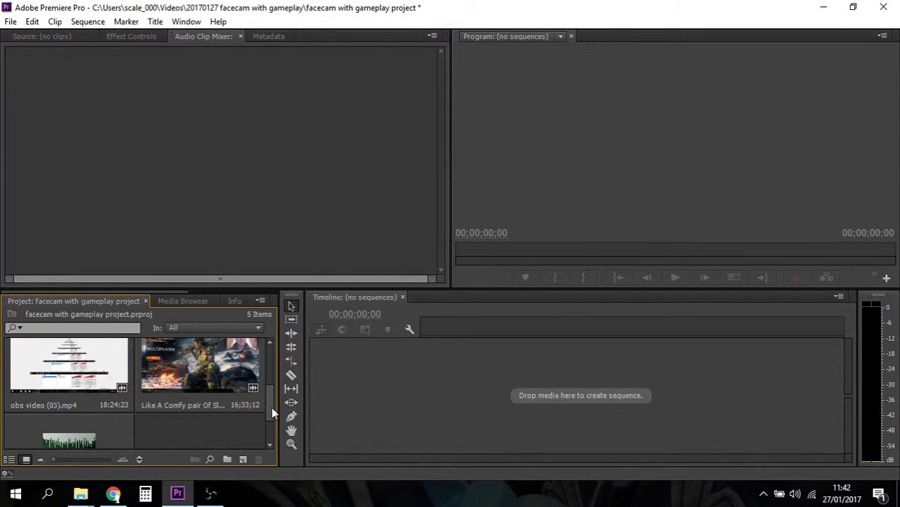
- Create a sequence by placing the obs video (03).mp4 clip in the empty timeline
mouse_move(273, 414)
left_mouse_down()
mouse_move(272, 397)
mouse_move(273, 411)
left_mouse_up()
left_click(210, 494)
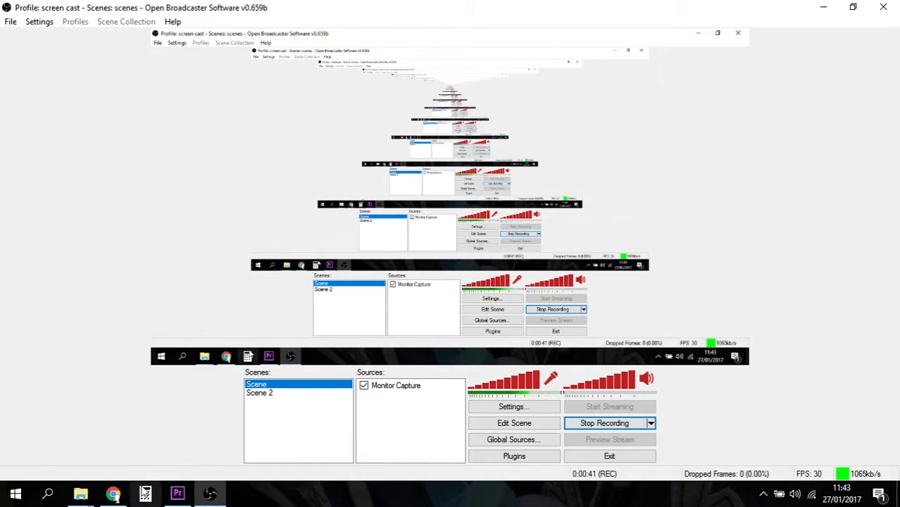
left_click(176, 495)
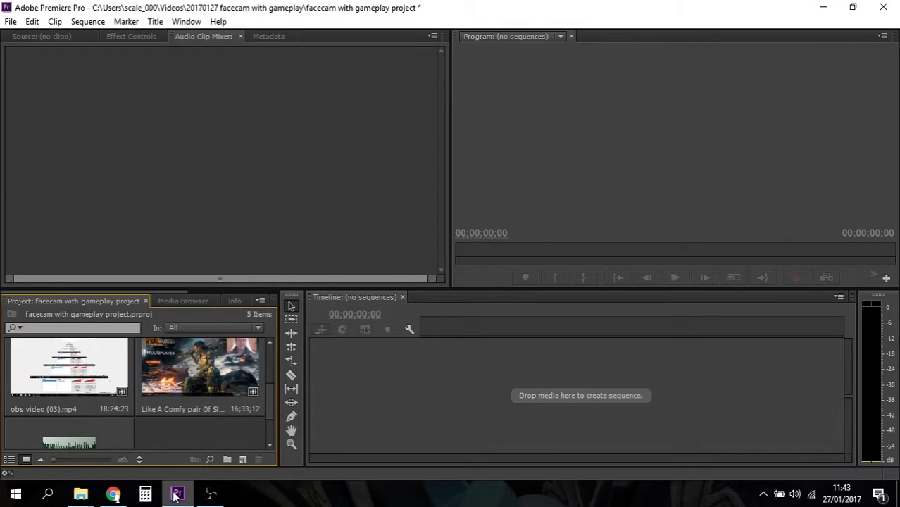
left_click_drag(91, 396, 381, 402)
- Mute the computer's speakers and scrub through the new sequence to 00:04:13:15 to review the footage
left_click(563, 329)
left_click_drag(562, 322, 631, 334)
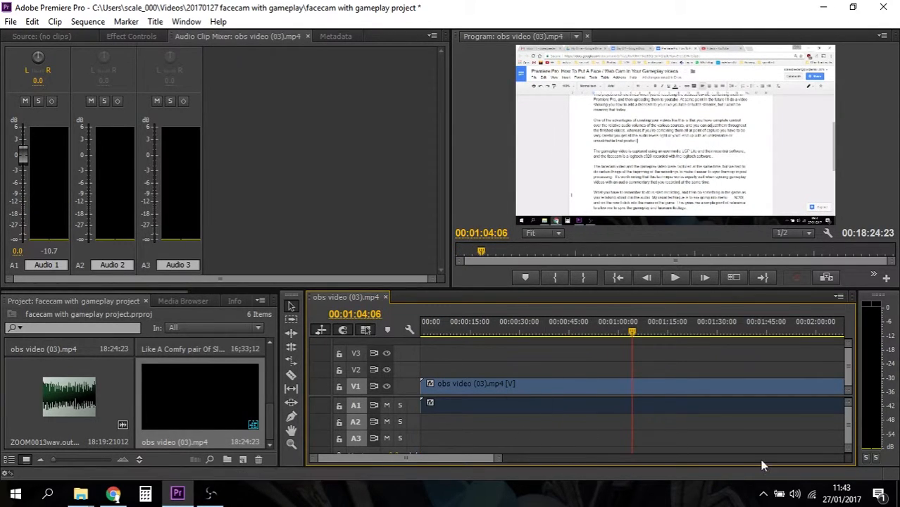
left_click(794, 494)
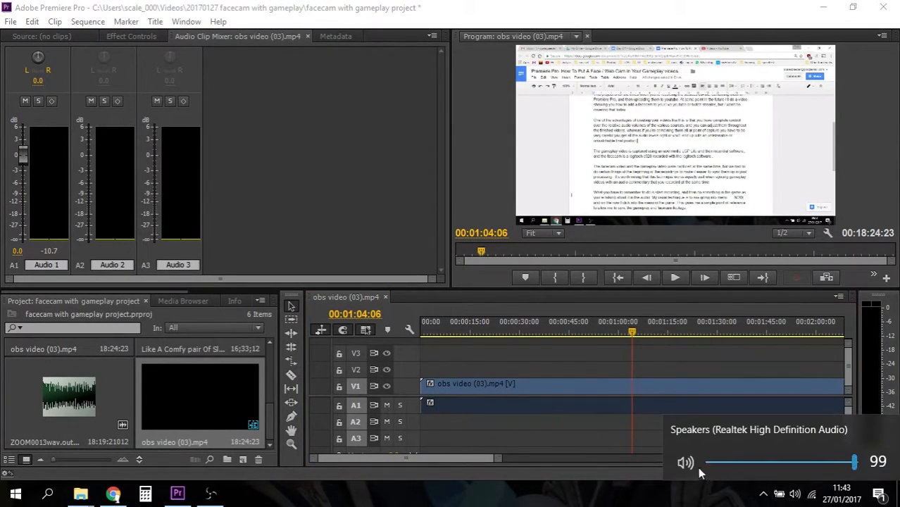
left_click_drag(481, 460, 517, 459)
left_click(745, 330)
mouse_move(745, 328)
left_mouse_down()
mouse_move(752, 328)
mouse_move(734, 331)
left_mouse_up()
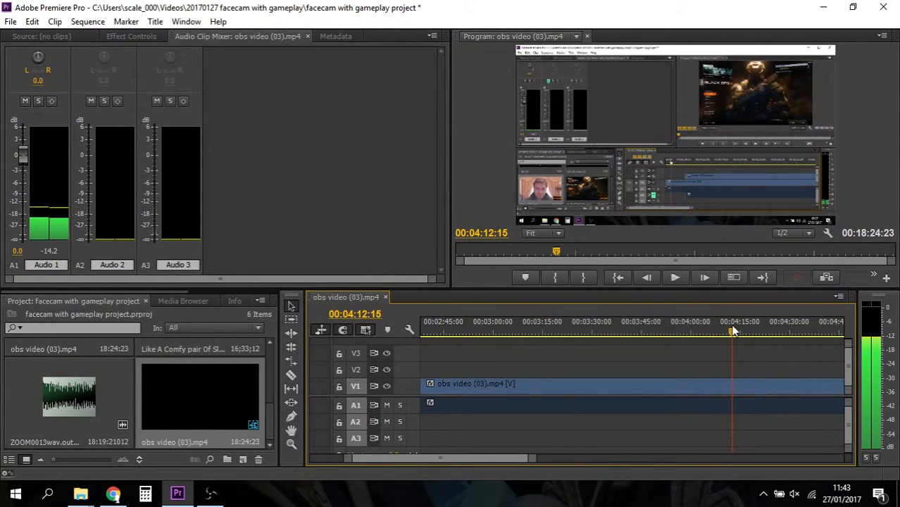
left_click_drag(733, 331, 736, 331)
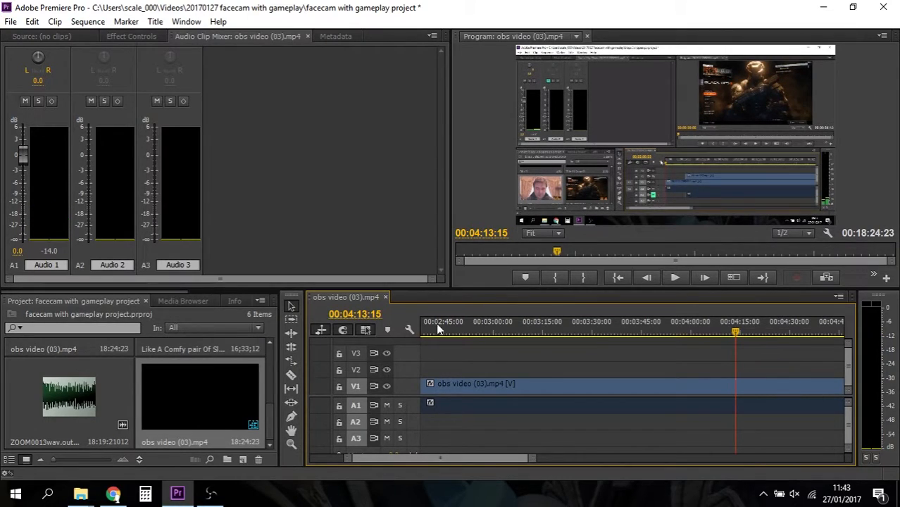
- Look over the ZOOM0013wav audio clip and the screen recording software, and scrub the sequence back to 00:04:11:21
left_click(81, 401)
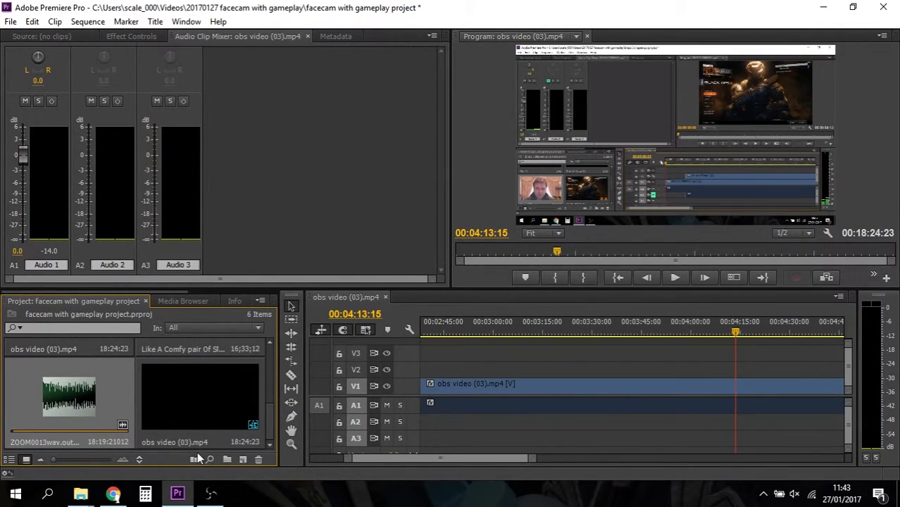
left_click(210, 493)
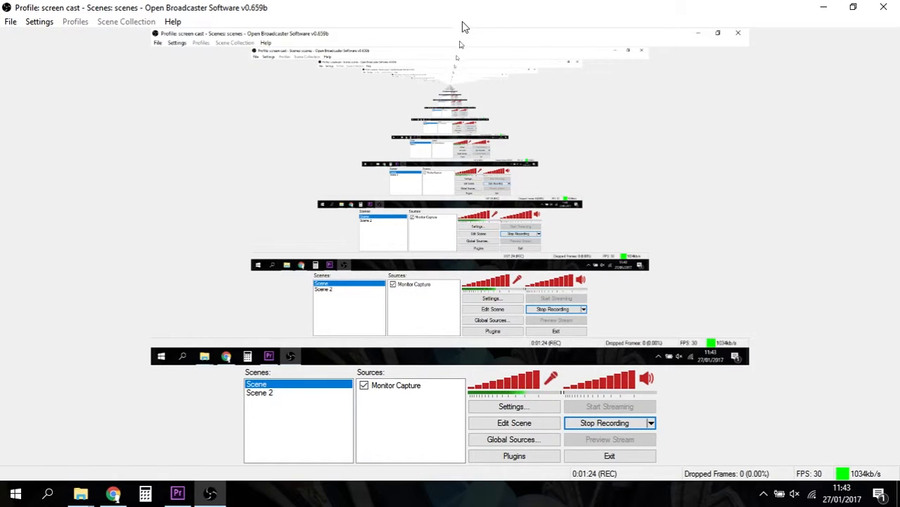
left_click(180, 493)
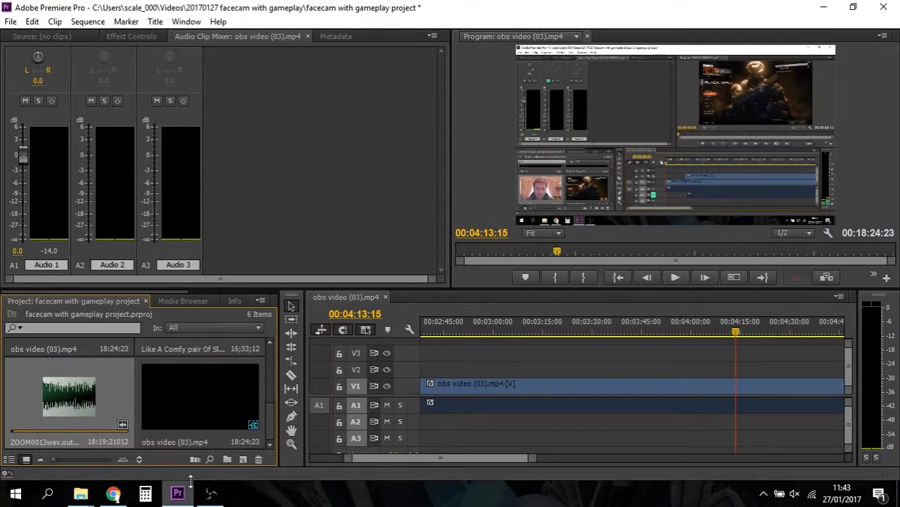
left_click_drag(734, 331, 729, 331)
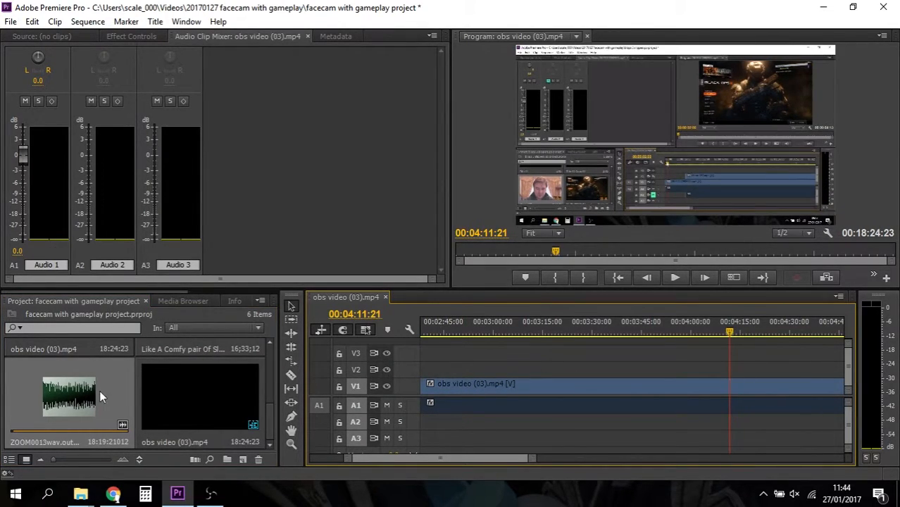
left_click(79, 393)
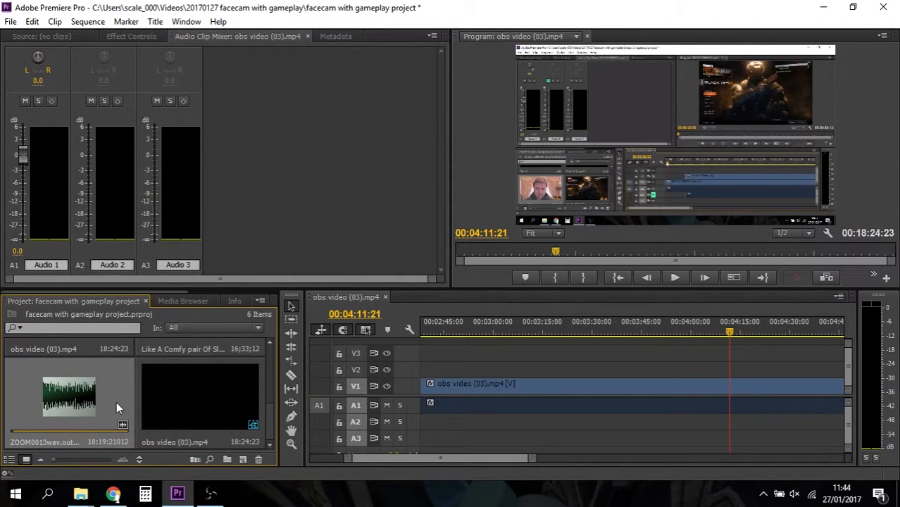
- Delete the obs video (03).mp4 clip from the sequence so the timeline is empty
left_click_drag(271, 414, 270, 395)
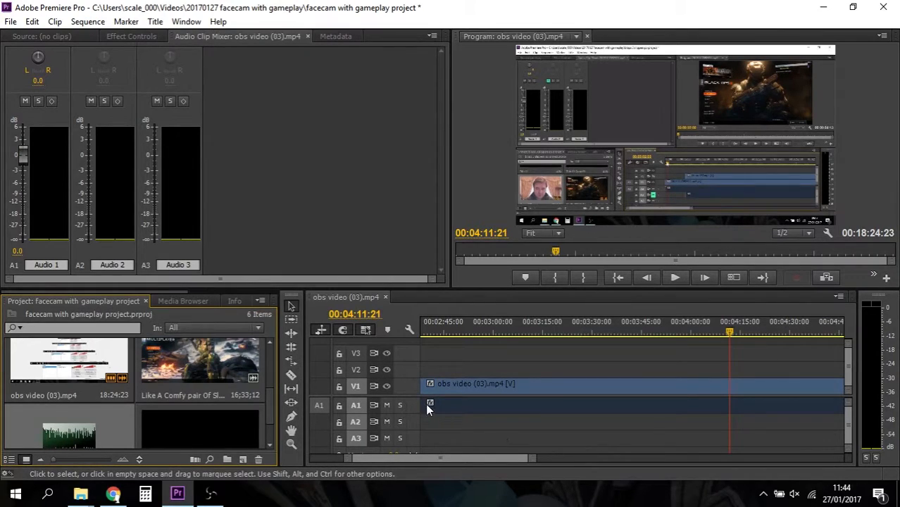
scroll(273, 402, "down", 2)
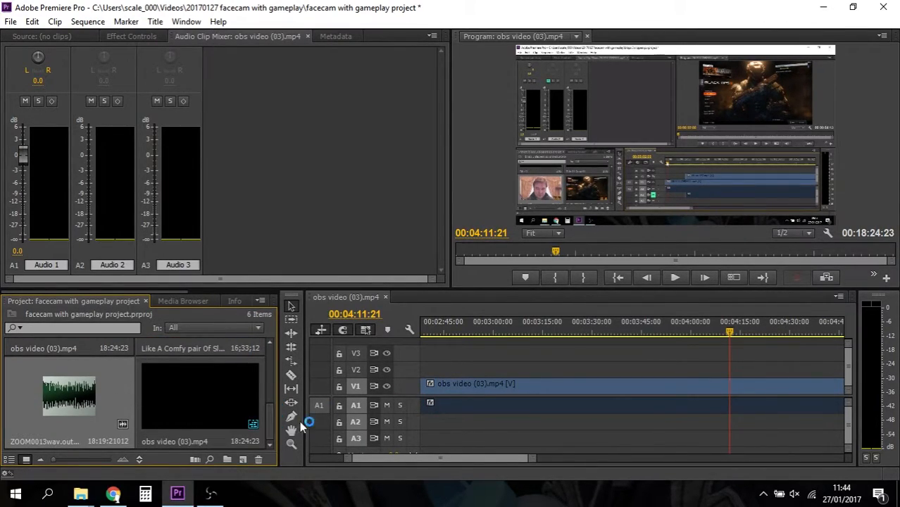
left_click(432, 386)
key("Delete")
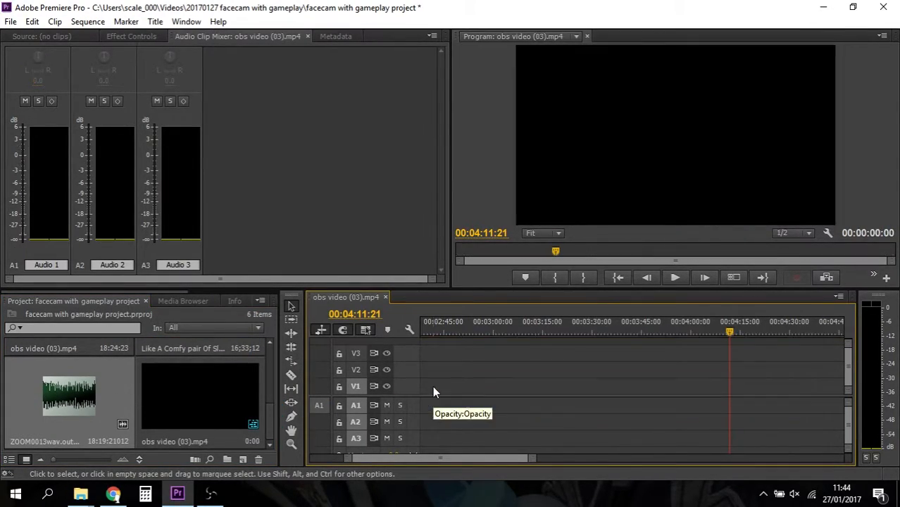
- Create a multi-camera source sequence from obs video (03).mp4 and the ZOOM0013wav audio clip, synchronized by audio on track channel 2
left_click_drag(268, 431, 269, 408)
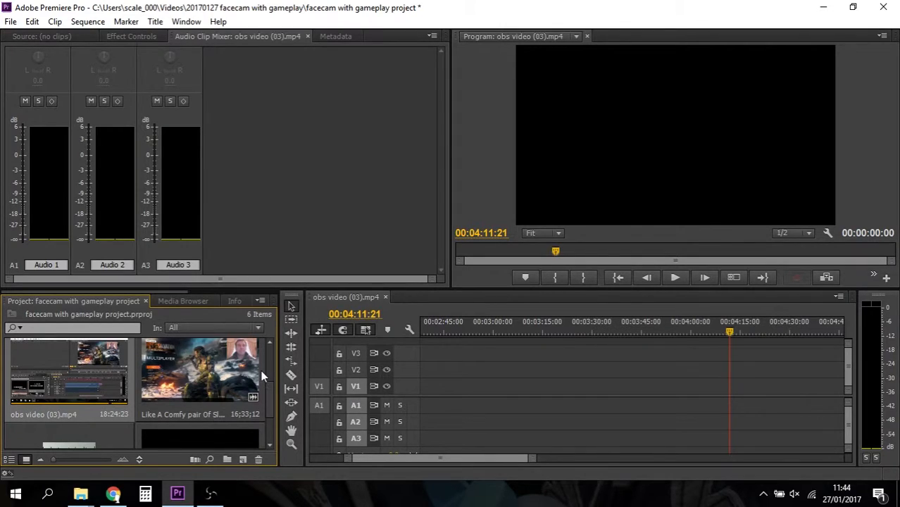
left_click_drag(269, 386, 267, 401)
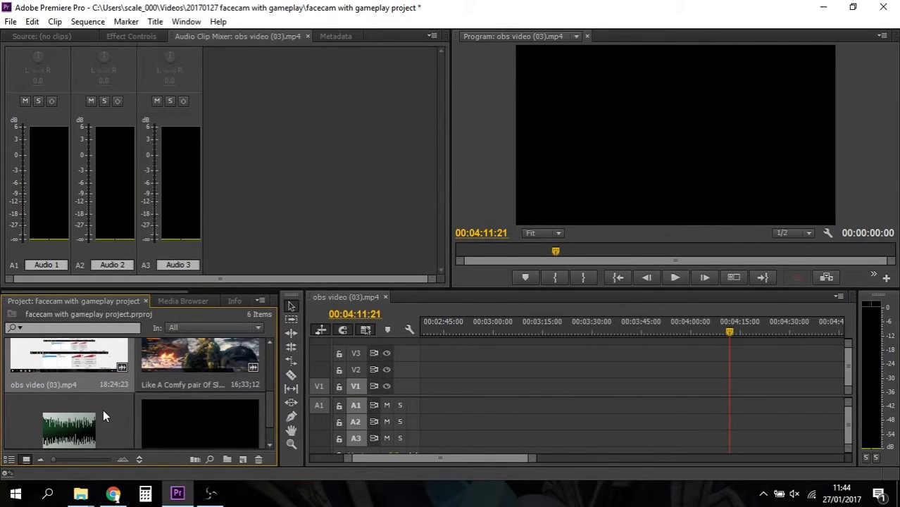
left_click(79, 432, "shift")
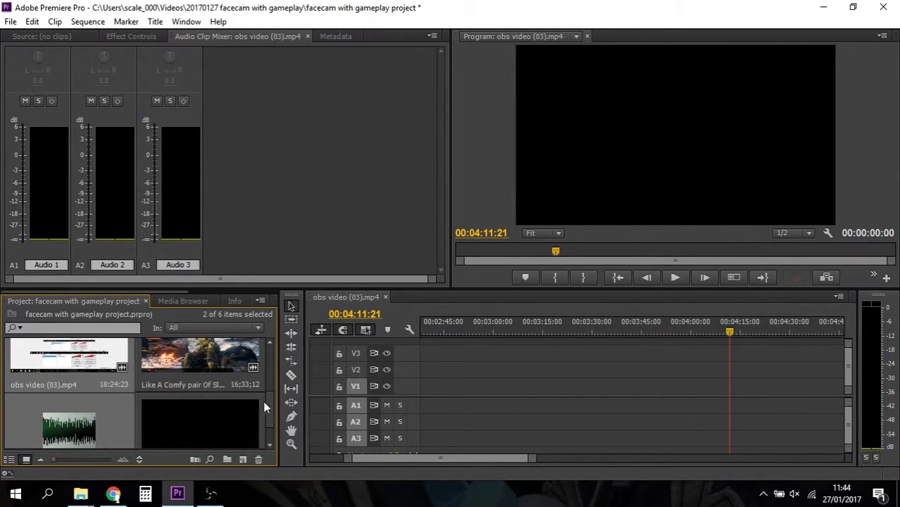
scroll(270, 406, "up", 2)
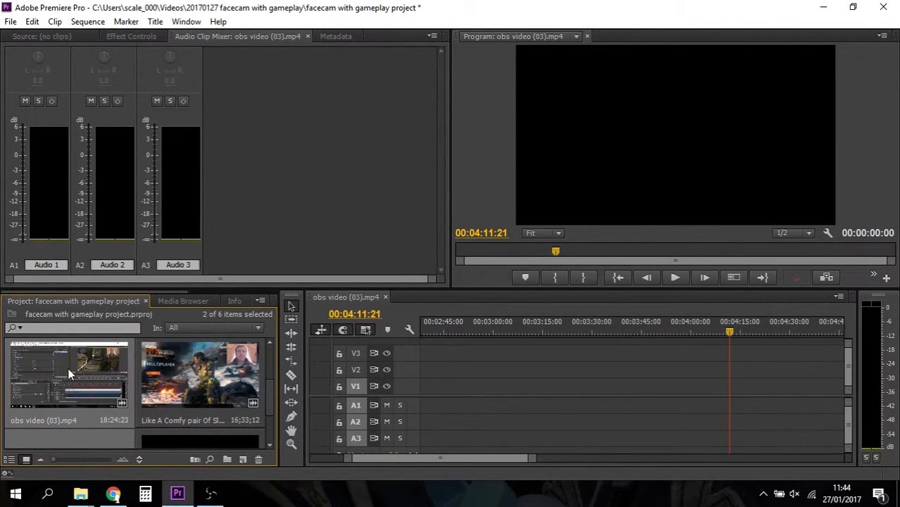
right_click(68, 368)
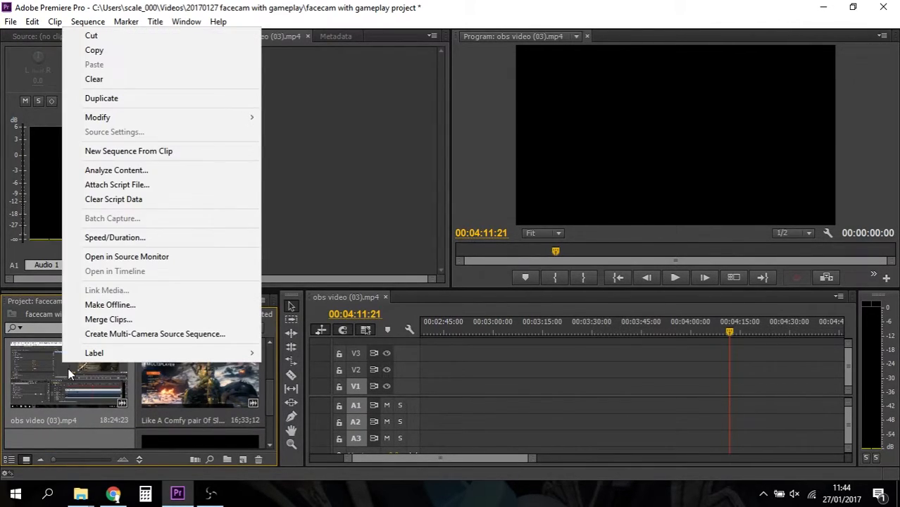
left_click(117, 335)
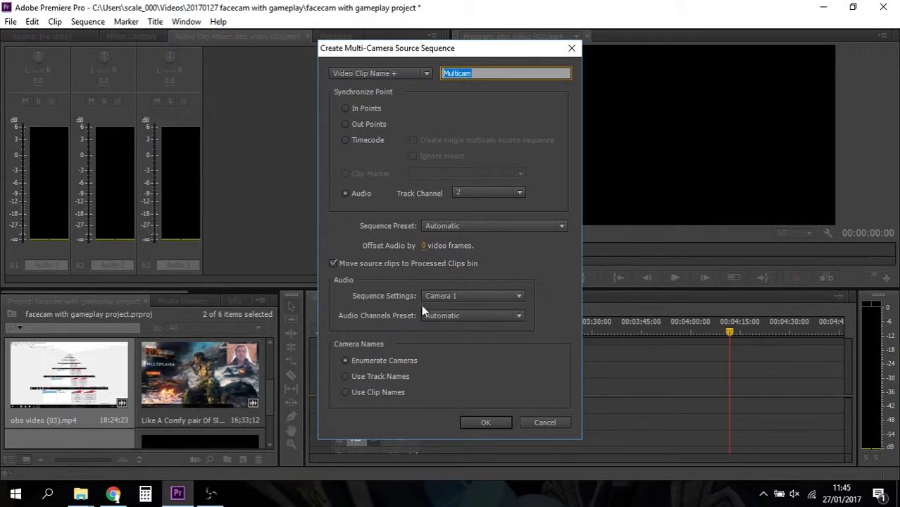
left_click(482, 423)
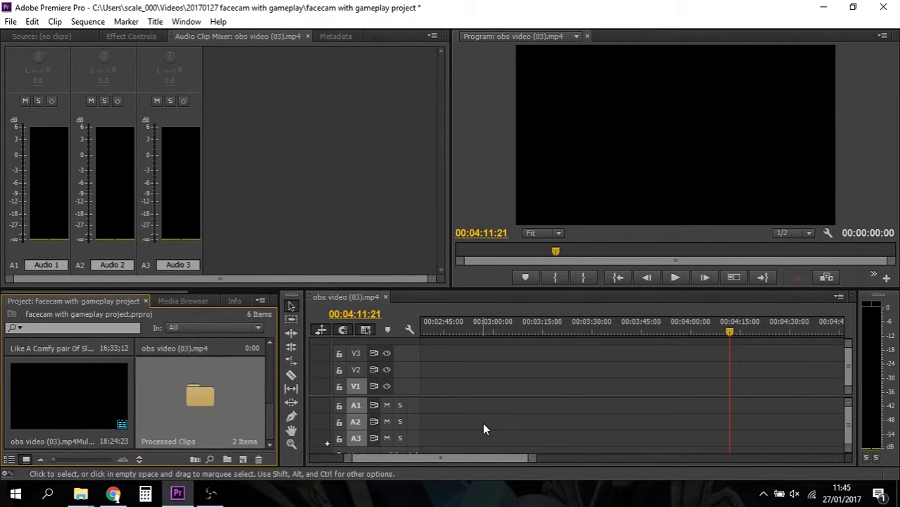
- Add the multi-camera sequence to tracks V1 and A1 and move it to the very start of the timeline
left_click(90, 403)
left_click_drag(90, 403, 426, 394)
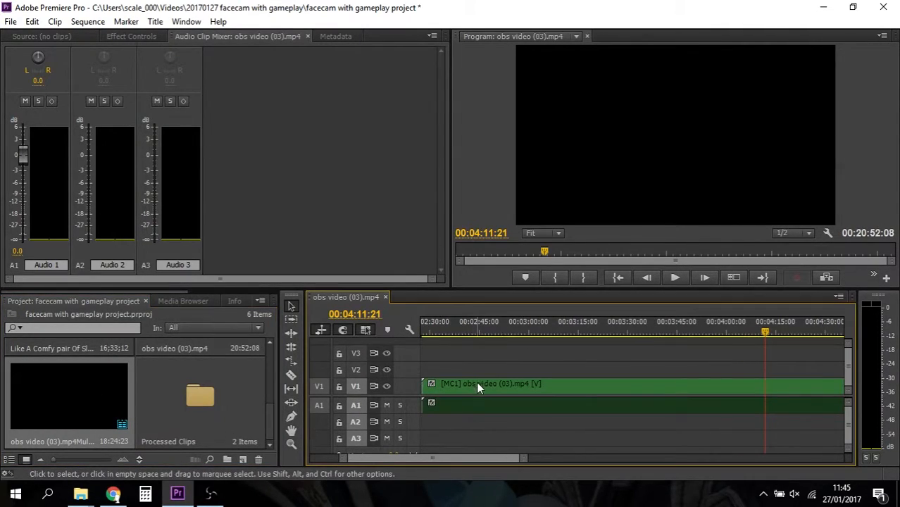
scroll(483, 425, "left", 5)
left_click_drag(733, 388, 455, 401)
scroll(448, 461, "left", 3)
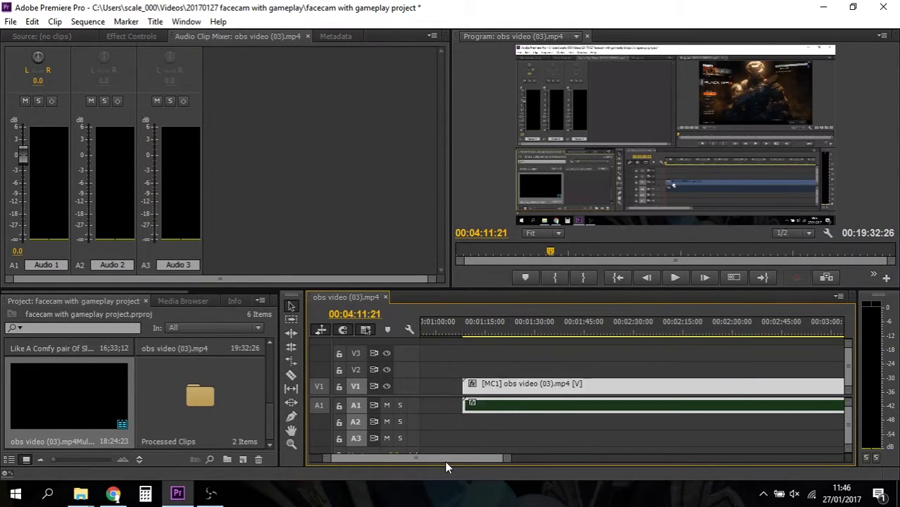
left_click_drag(676, 392, 465, 394)
left_click_drag(432, 454, 416, 455)
mouse_move(498, 388)
left_mouse_down()
mouse_move(504, 393)
mouse_move(482, 393)
left_mouse_up()
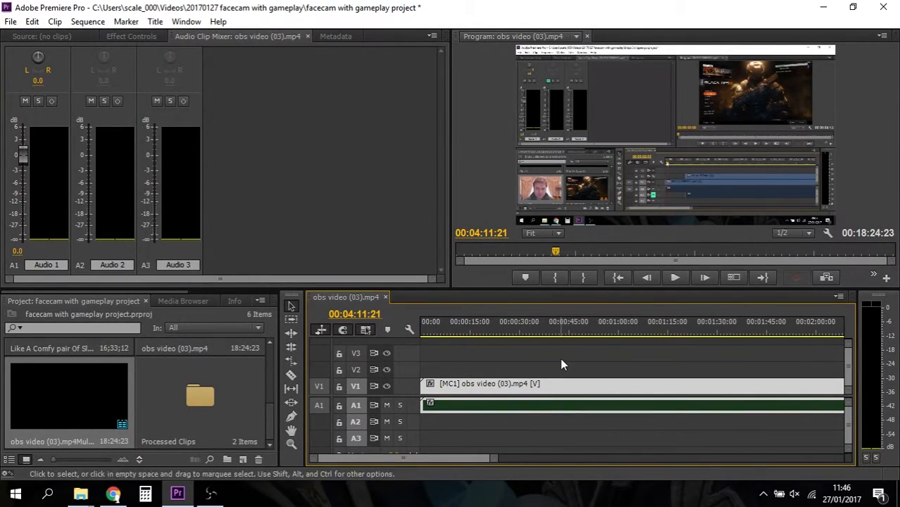
- Play the synchronized clip briefly from 00:00:54:18 and turn the computer's speaker sound back on
left_click(601, 324)
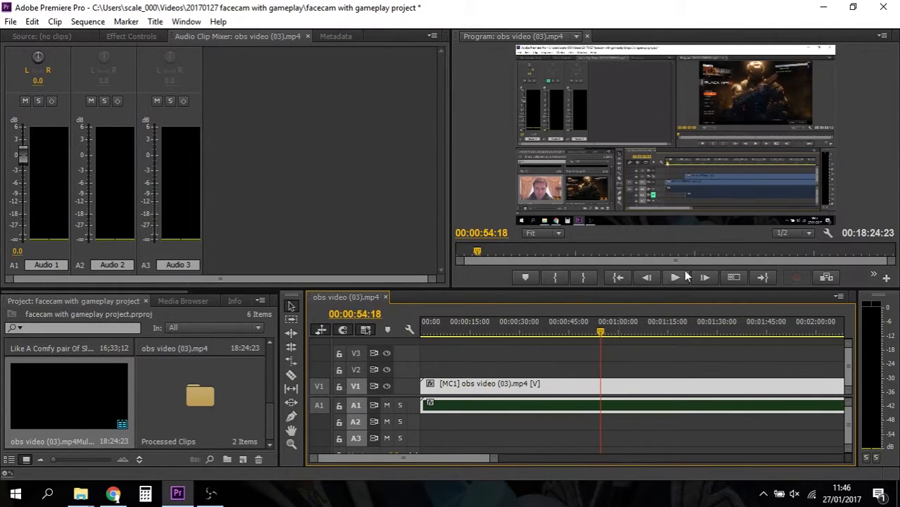
left_click(674, 277)
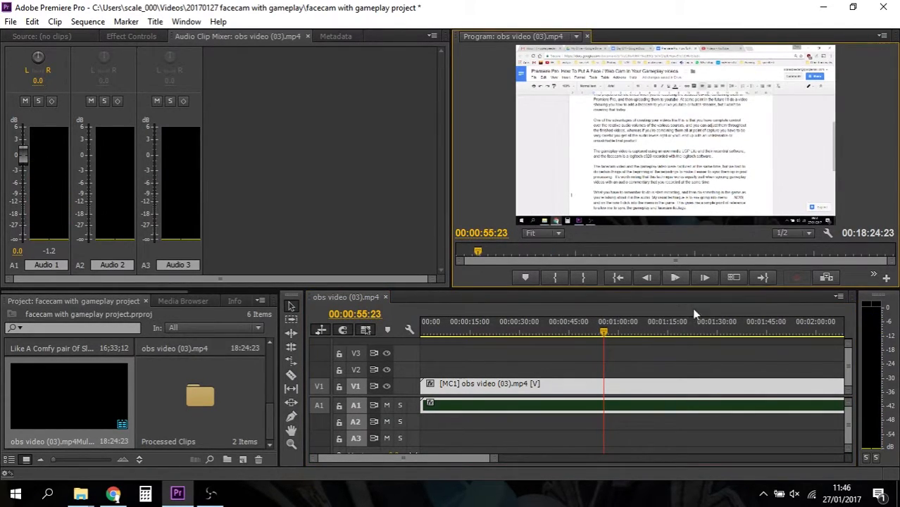
left_click(795, 494)
left_click(808, 462)
left_click_drag(808, 462, 847, 462)
- Play the sequence from 00:05:58:09 for a few seconds to check that picture and sound are in sync
left_click_drag(488, 459, 535, 461)
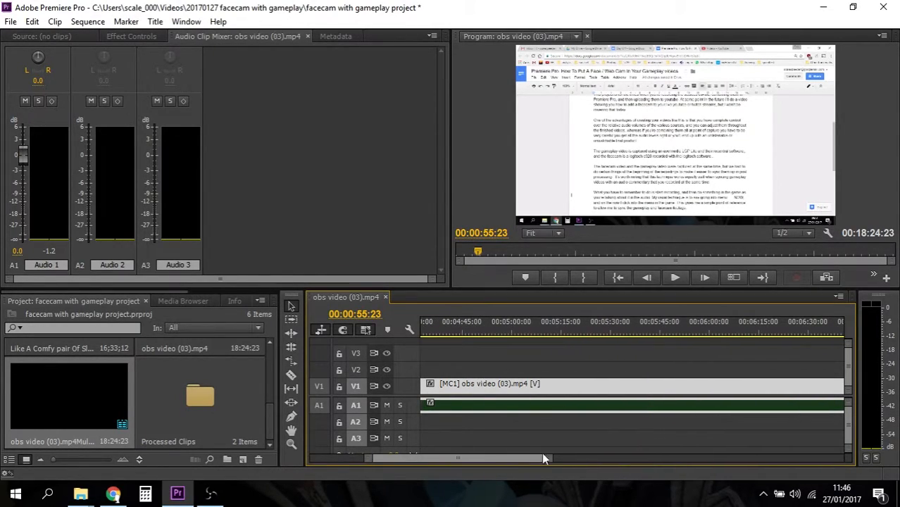
left_click(703, 327)
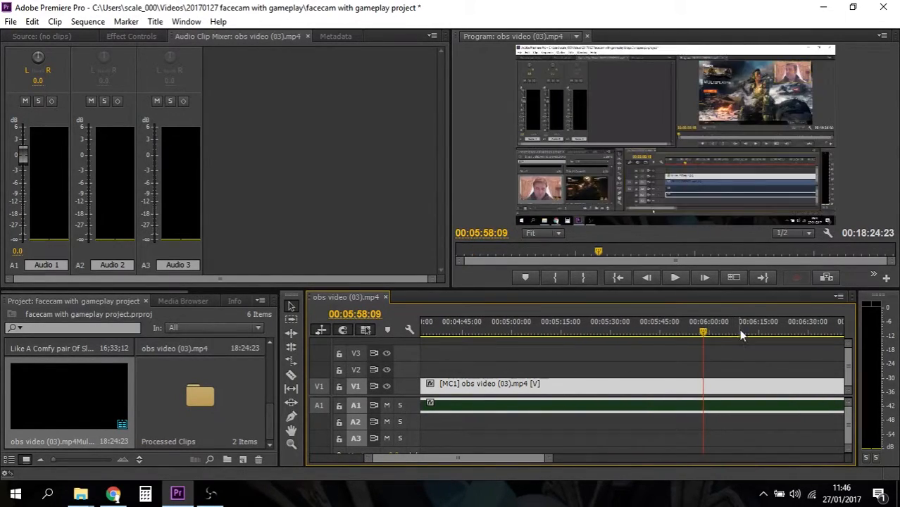
left_click(675, 278)
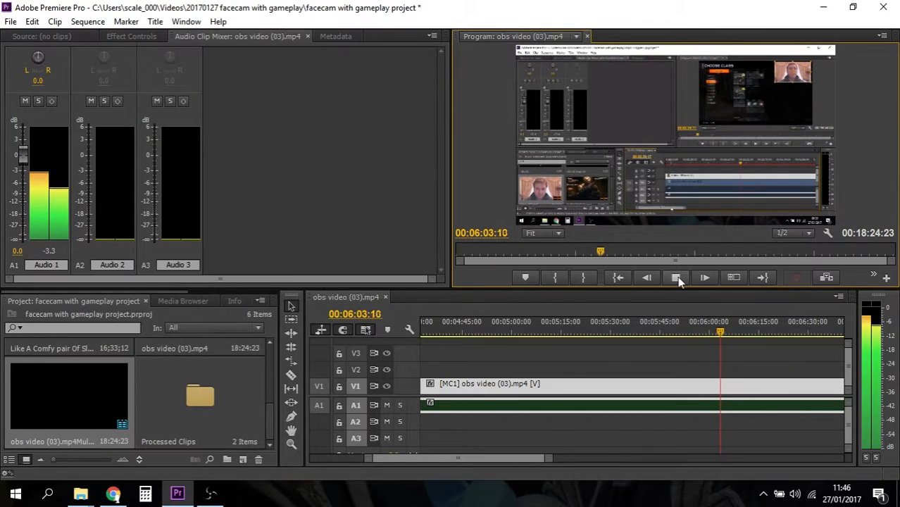
left_click(677, 277)
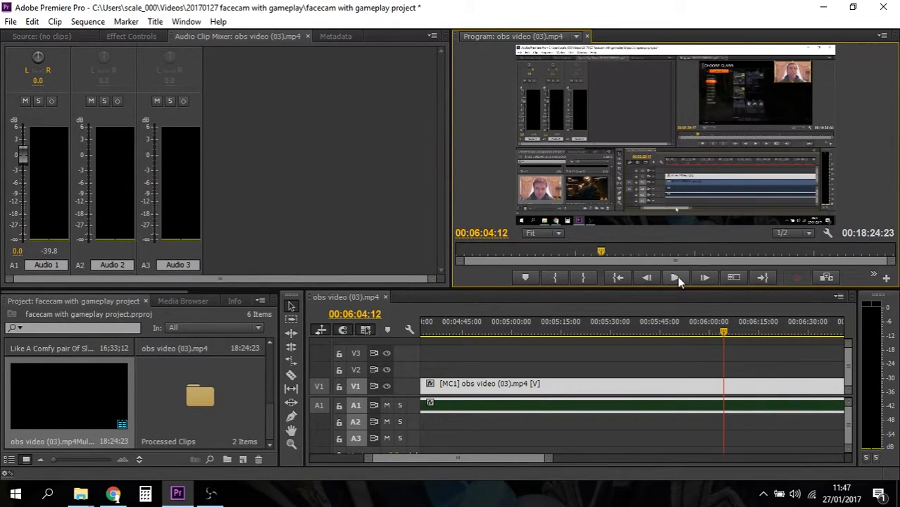
left_click(269, 423)
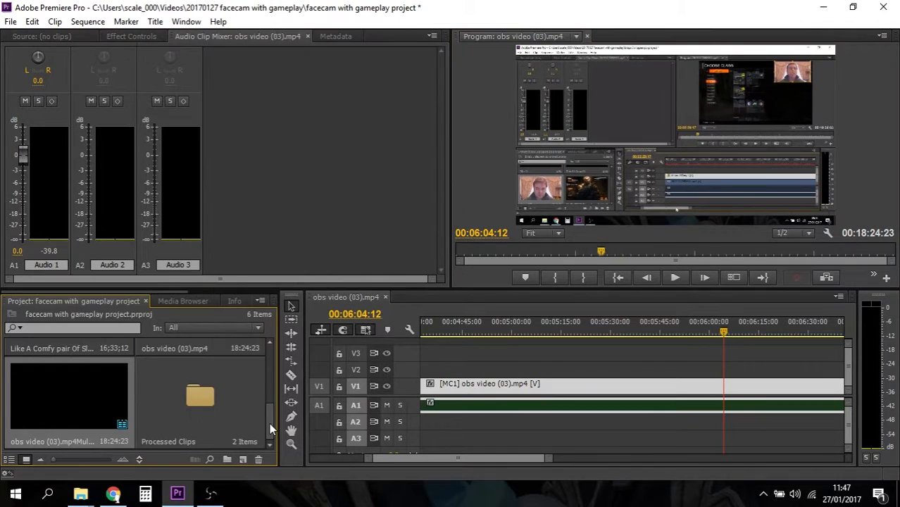
scroll(269, 422, "up", 2)
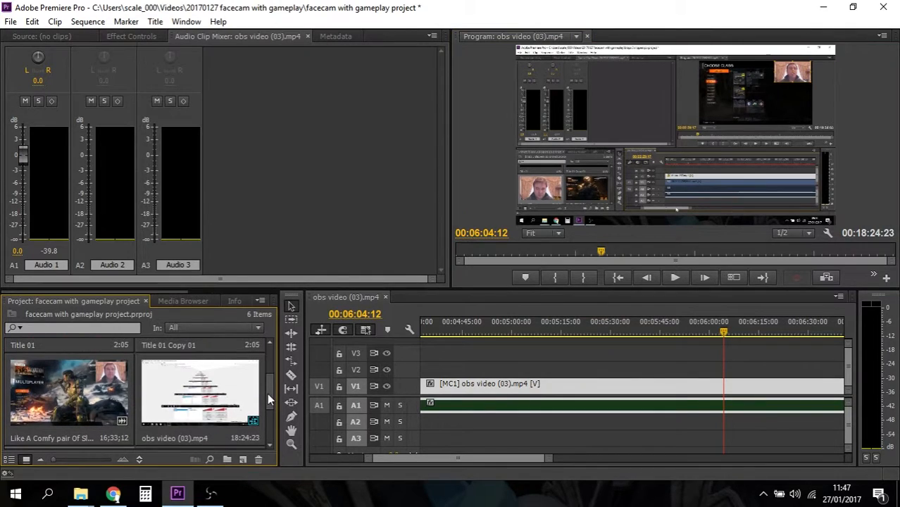
right_click(176, 395)
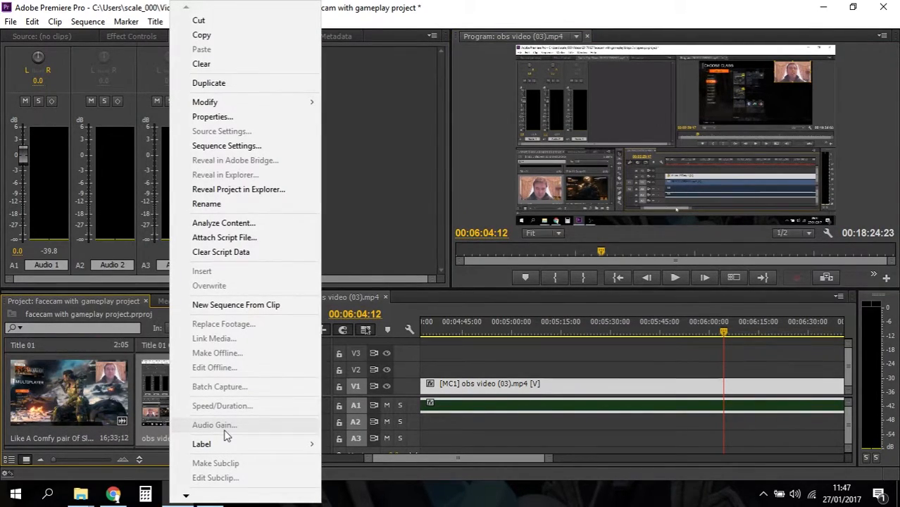
left_click(161, 396)
scroll(274, 400, "down", 2)
scroll(273, 401, "down", 1)
left_click(210, 495)
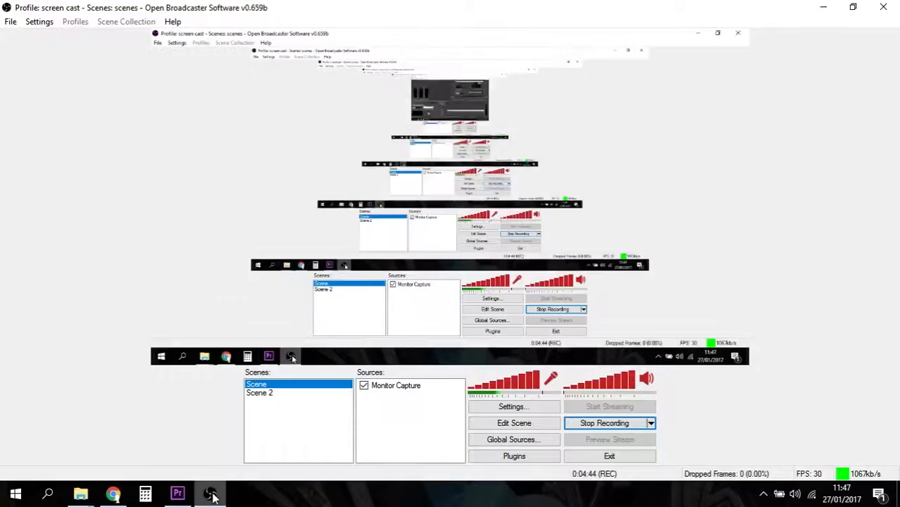